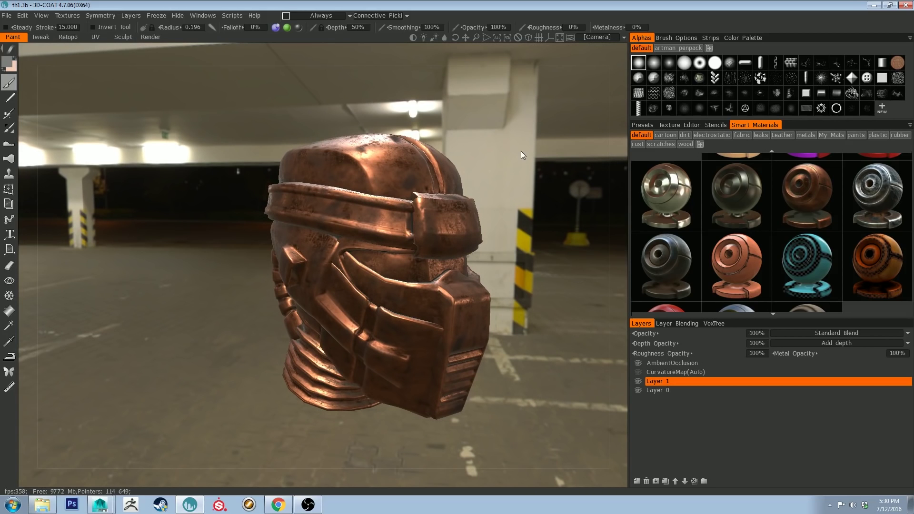
Start exporting the helmet's objects and textures and load the export preset RenderMan 21 - pxrSurface Artistic GGX.
left_click_drag(519, 144, 511, 162)
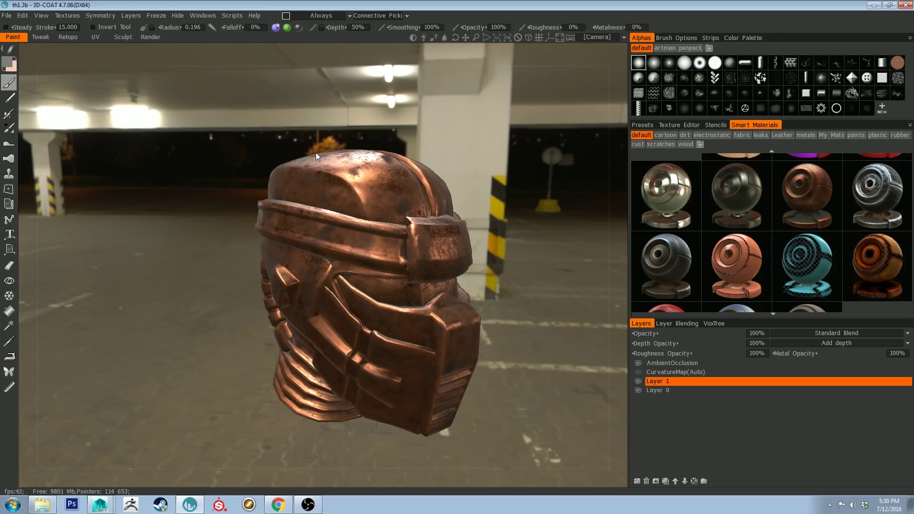
left_click(202, 15)
mouse_move(10, 18)
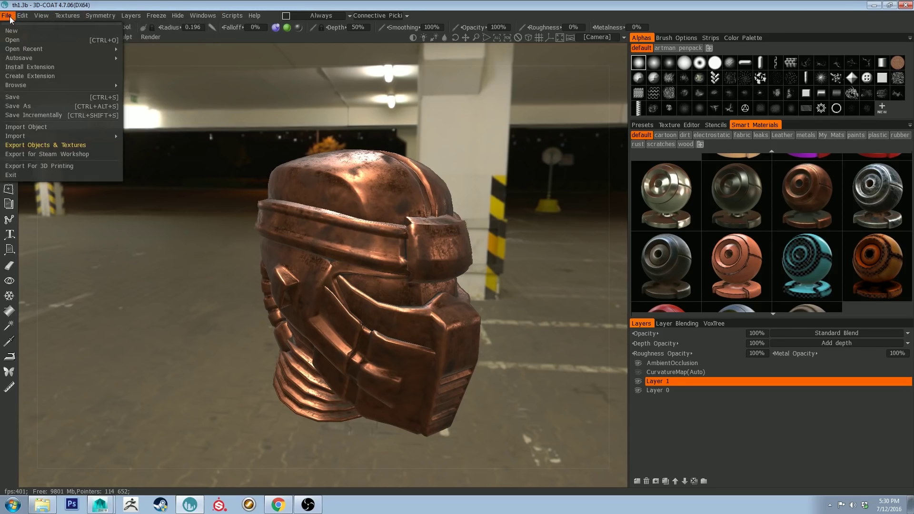
left_click(43, 145)
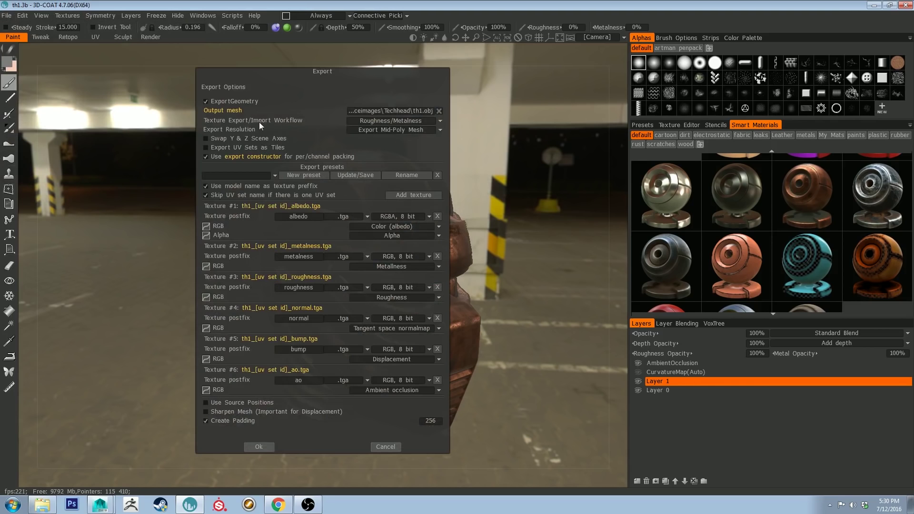
left_click(276, 176)
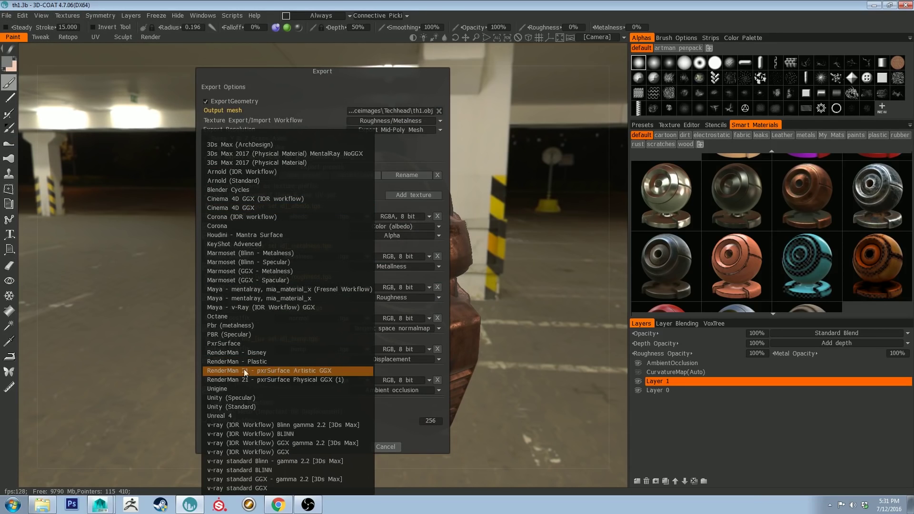
left_click(311, 370)
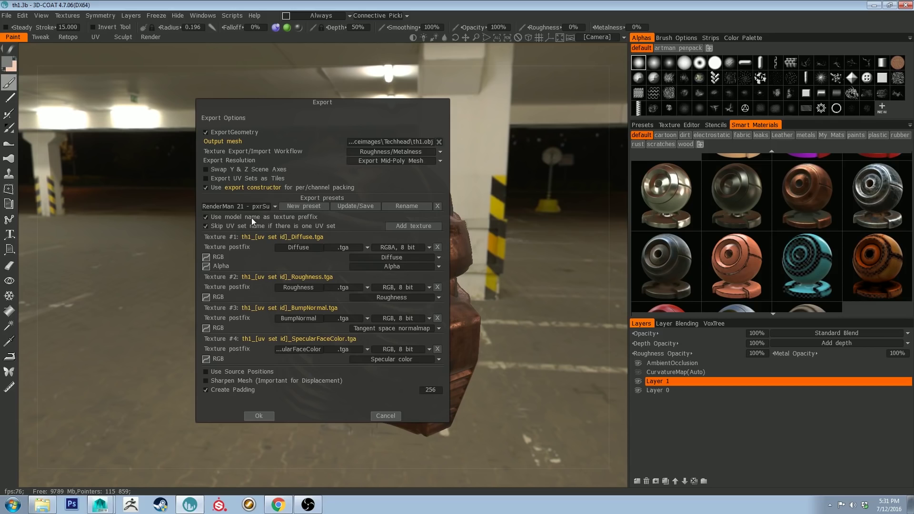
Load the PxrSurface export preset to view its textures, and return to the RenderMan 21 - pxrSurface Artistic GGX preset.
left_click(275, 207)
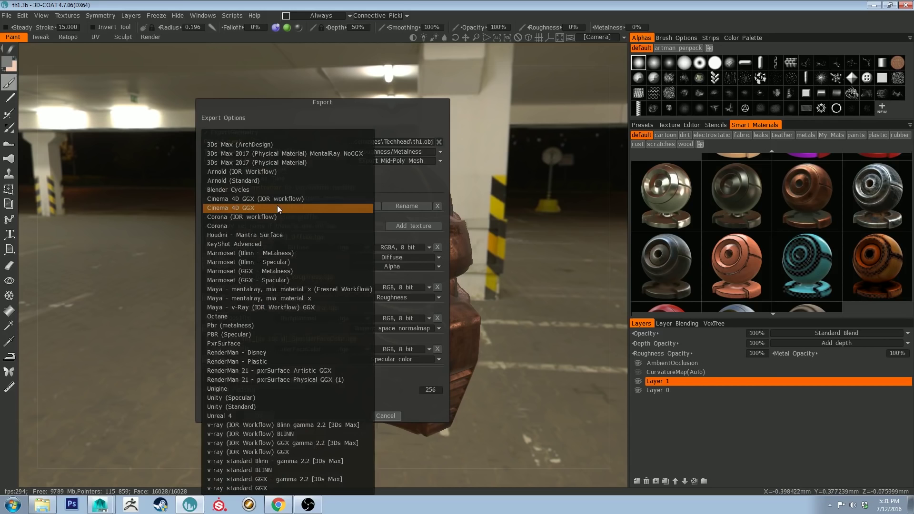
left_click(271, 343)
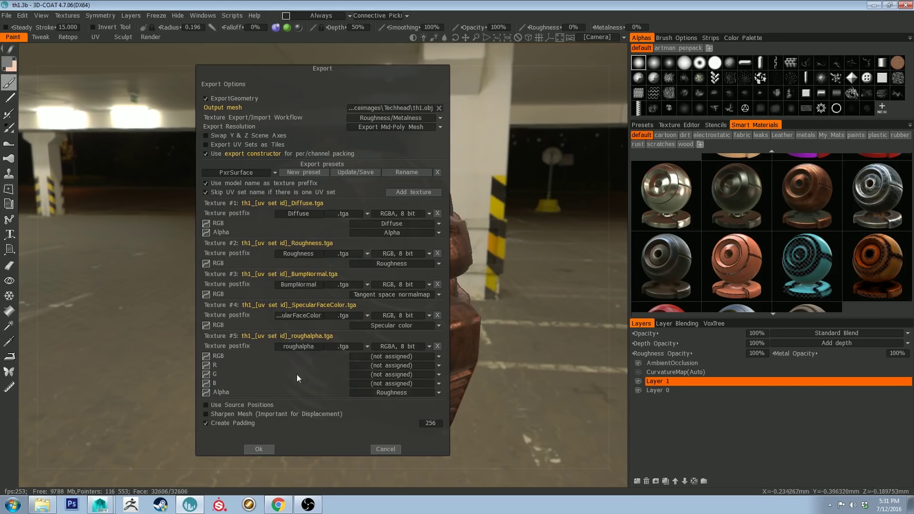
left_click(249, 172)
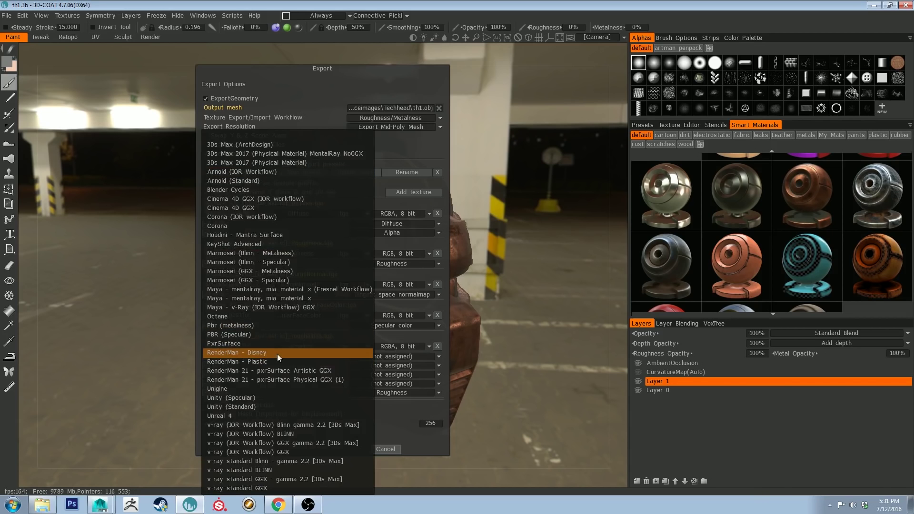
left_click(279, 373)
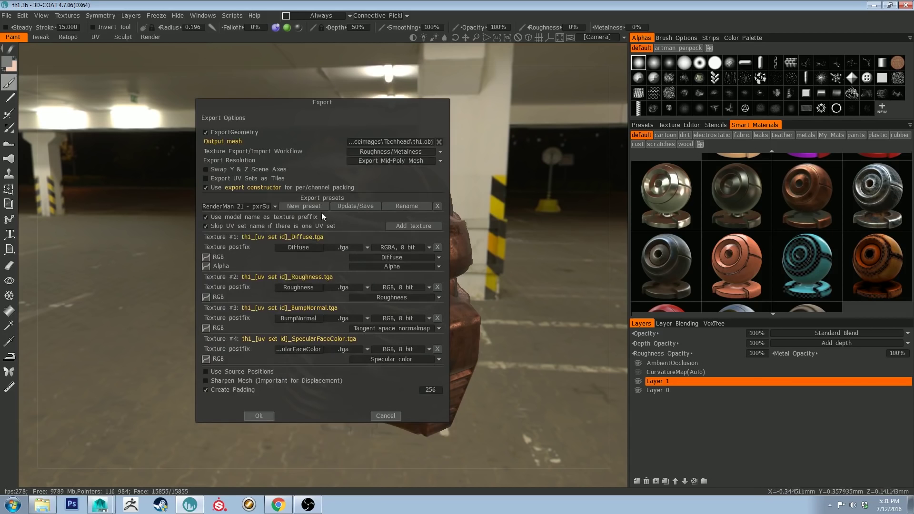
Add a fifth texture to the export list and assign Roughness to its alpha channel, leaving the postfix empty.
left_click(426, 226)
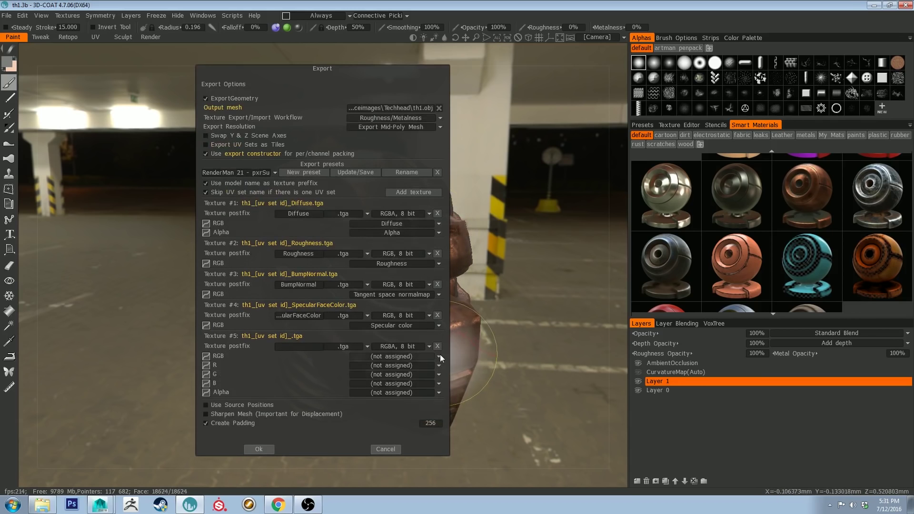
left_click(440, 393)
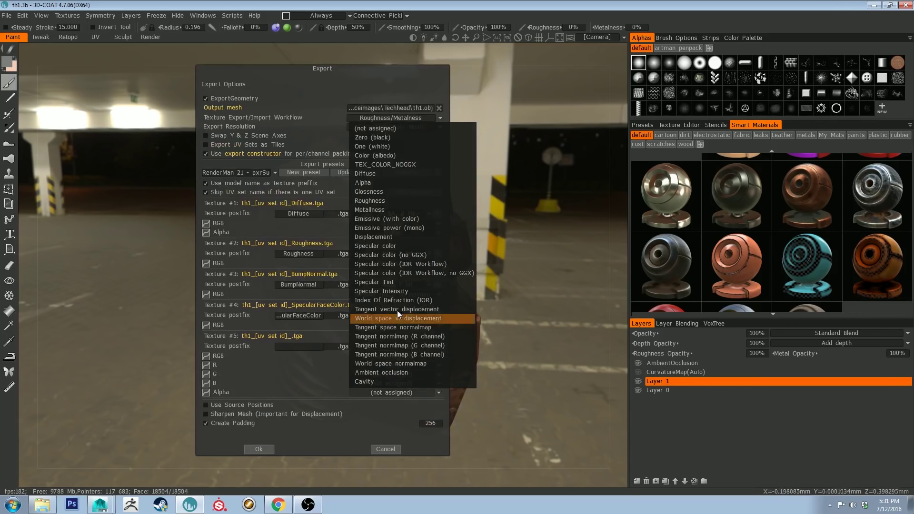
left_click(390, 200)
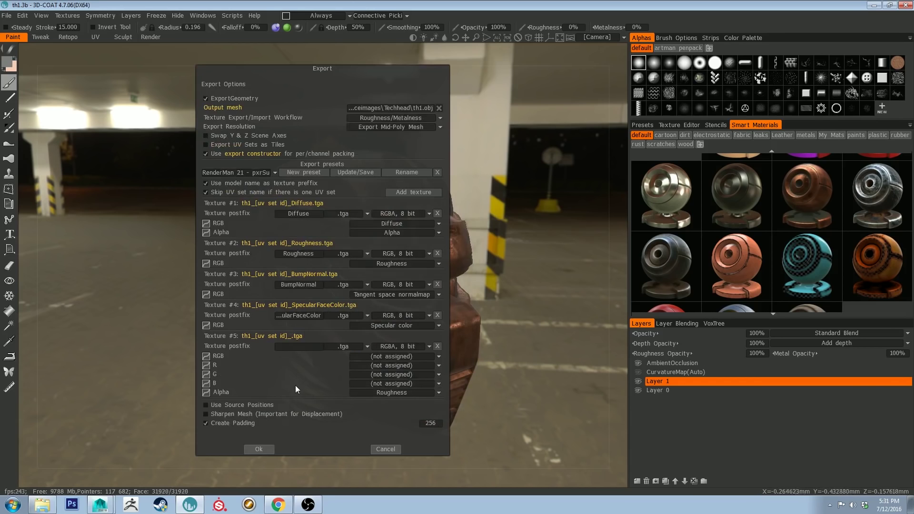
left_click(301, 347)
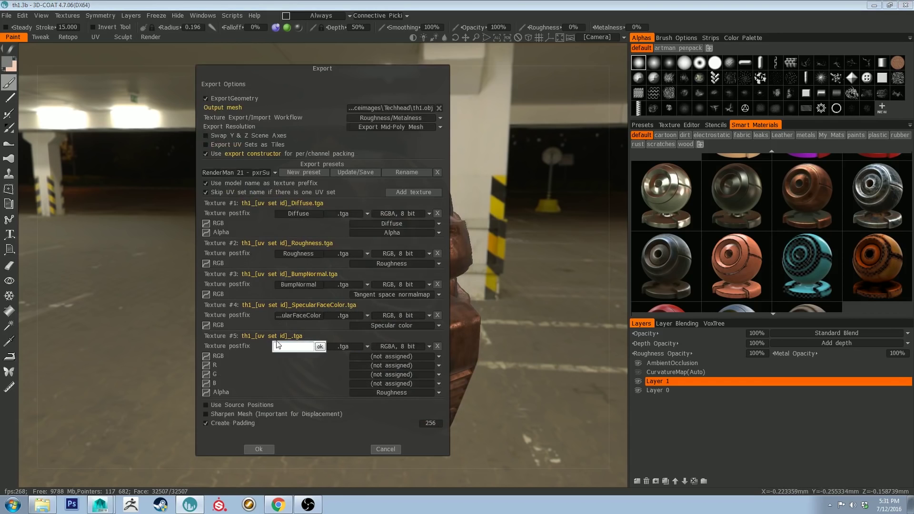
left_click(299, 375)
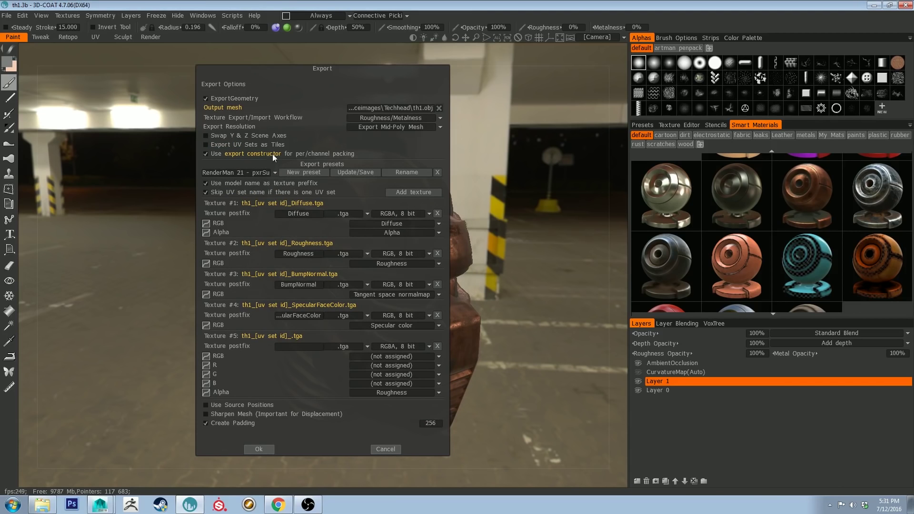
Load the PxrSurface export preset, which includes the roughalpha texture.
left_click(276, 173)
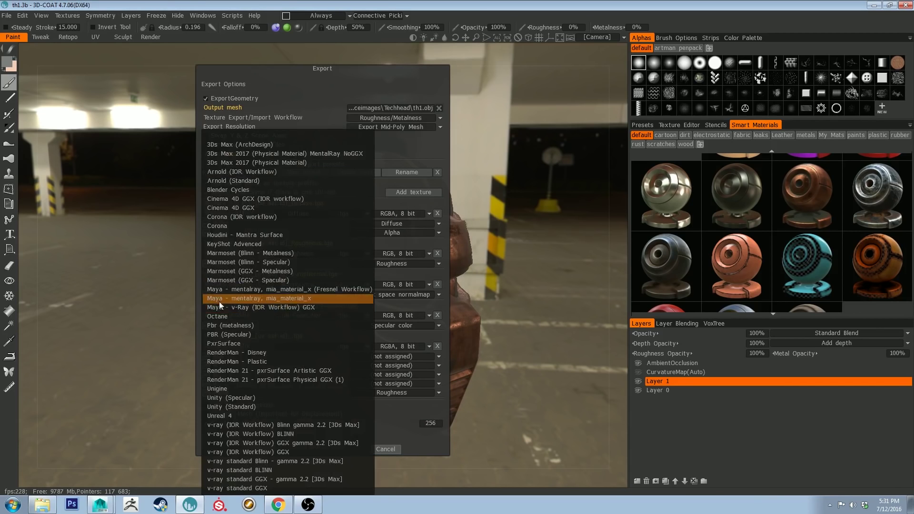
left_click(250, 344)
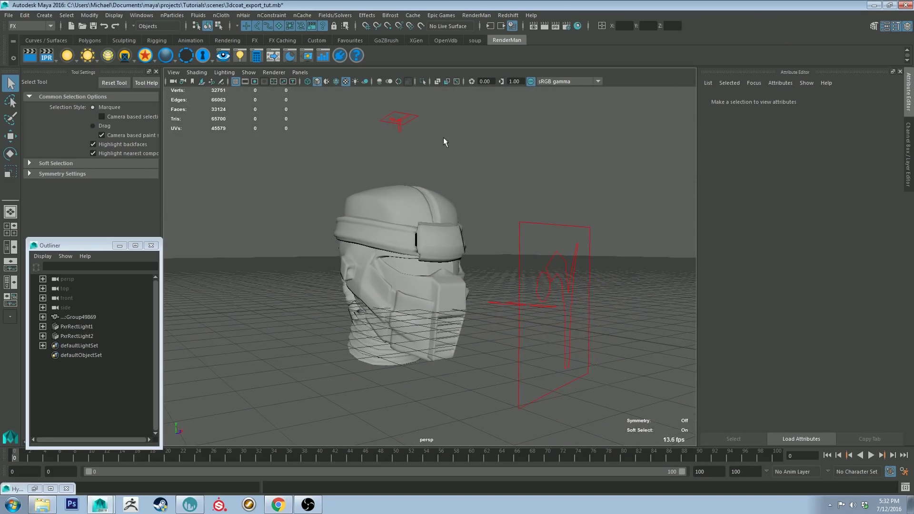
In Maya, open the Hypershade, select the helmet mesh and assign a new PxrSurface material to it.
left_click_drag(586, 209, 447, 175, "alt")
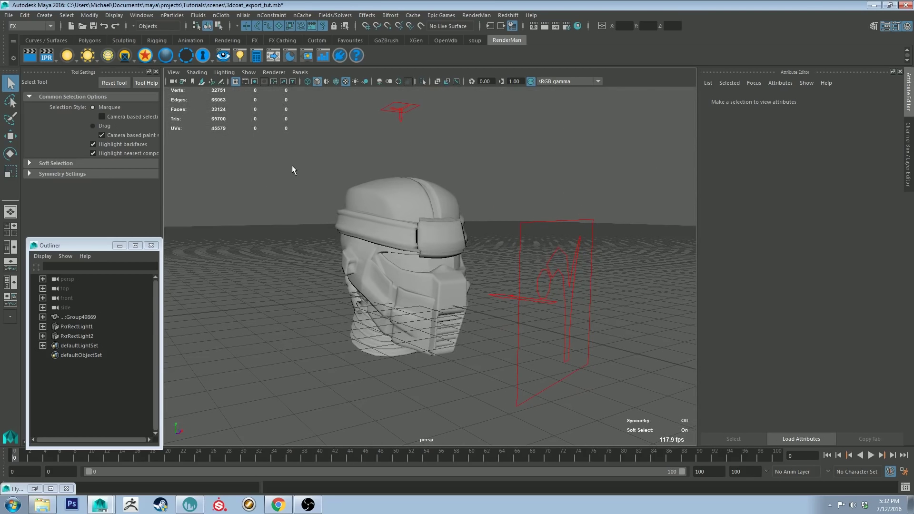
middle_click_drag(312, 161, 303, 162, "alt")
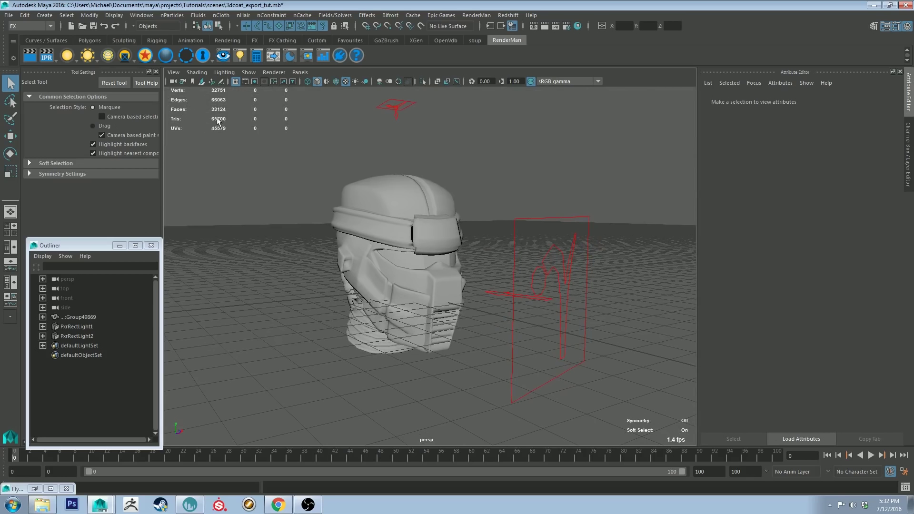
left_click(579, 25)
left_click_drag(329, 6, 913, 59)
left_click(432, 191)
left_click(431, 190)
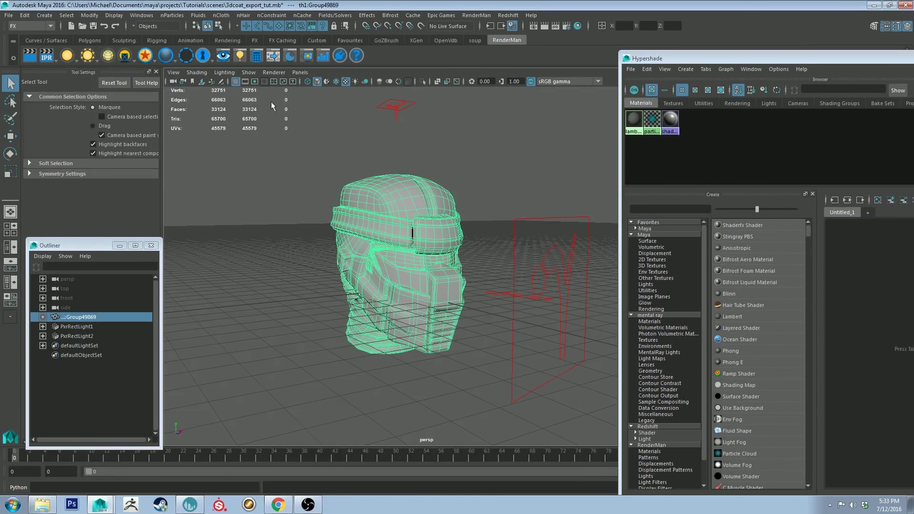
left_click(145, 55)
Show the new PxrSurface material in the Hypershade work area and rename it helmet.
left_click_drag(807, 57, 319, 28)
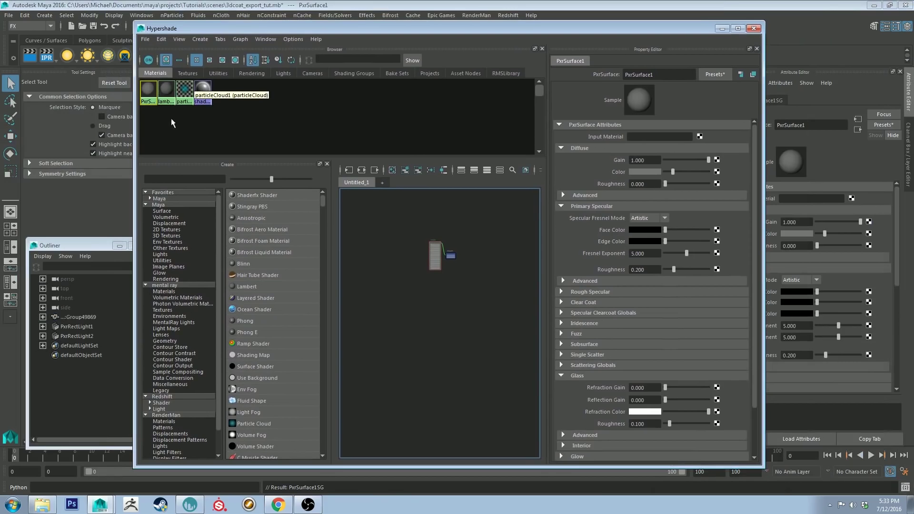
middle_click_drag(147, 88, 146, 89)
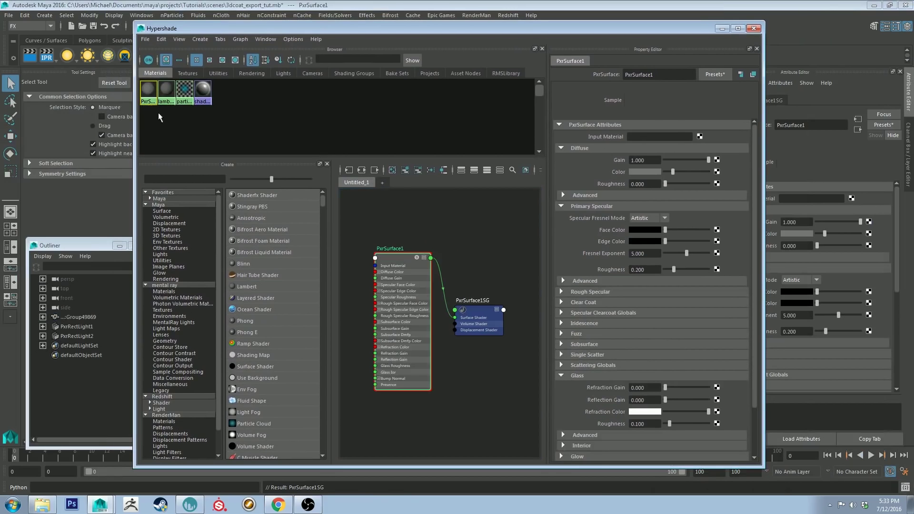
left_click_drag(673, 74, 572, 59)
type("helmet")
key("Return")
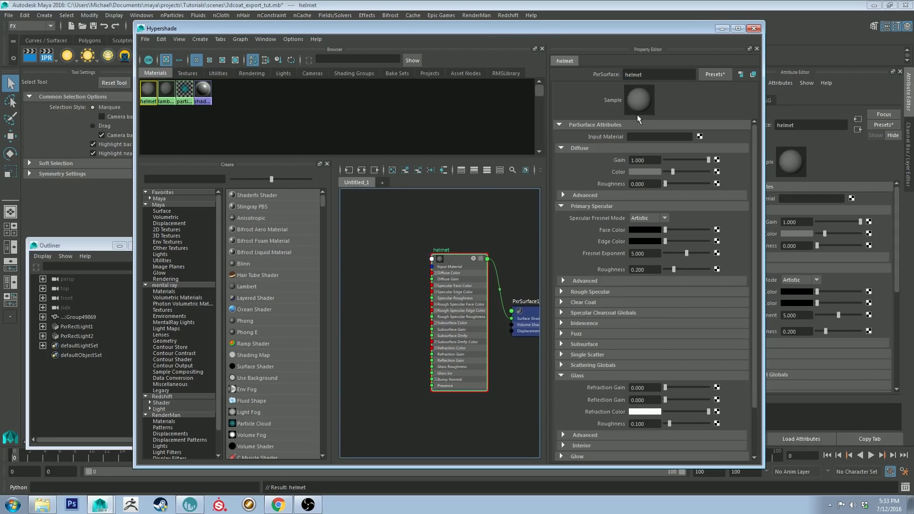
Connect a file texture to the helmet material's diffuse color and load th1_Diffuse.tga from the Techhead folder.
left_click(716, 171)
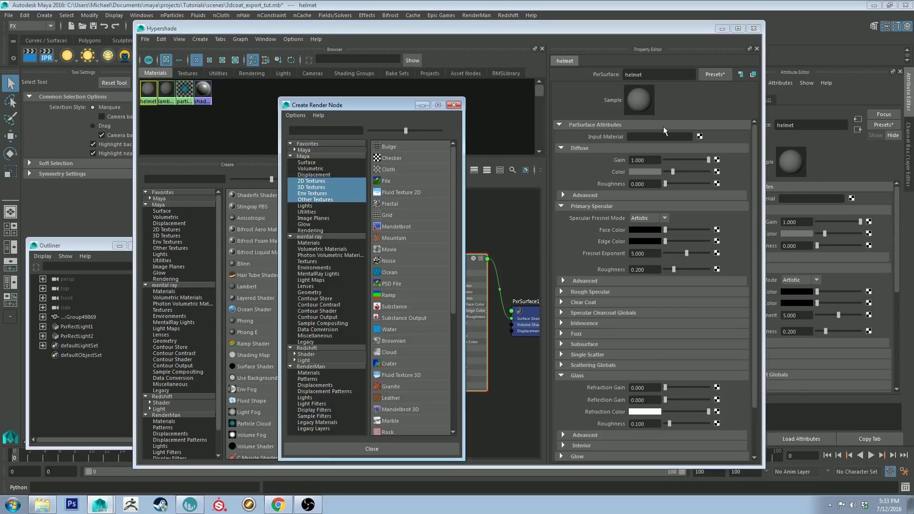
left_click(392, 181)
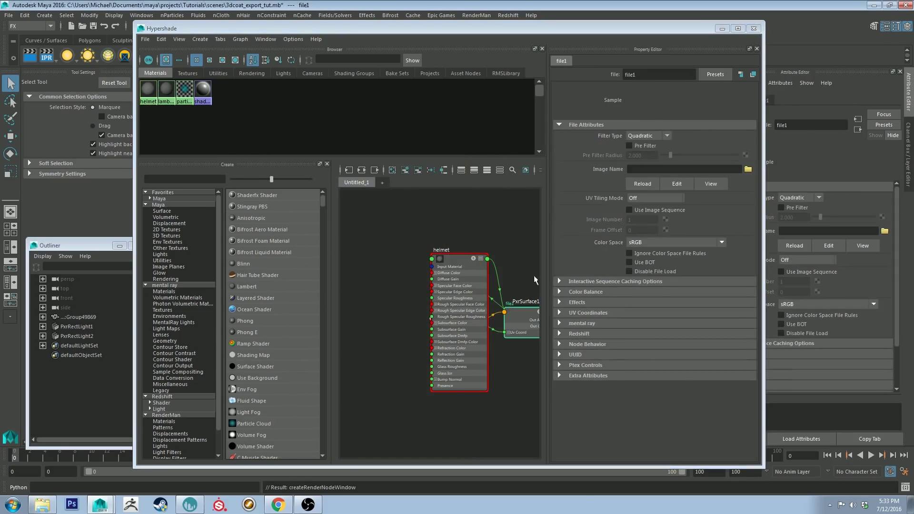
left_click(748, 169)
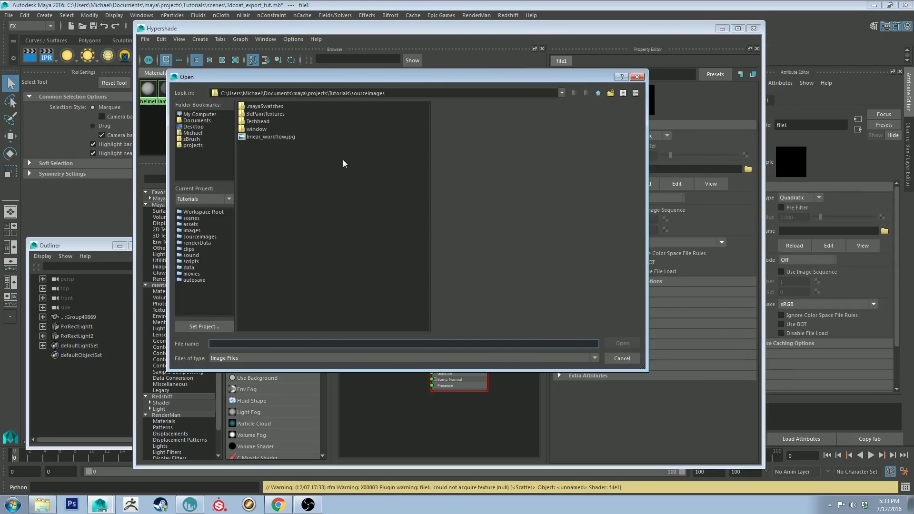
double_click(262, 122)
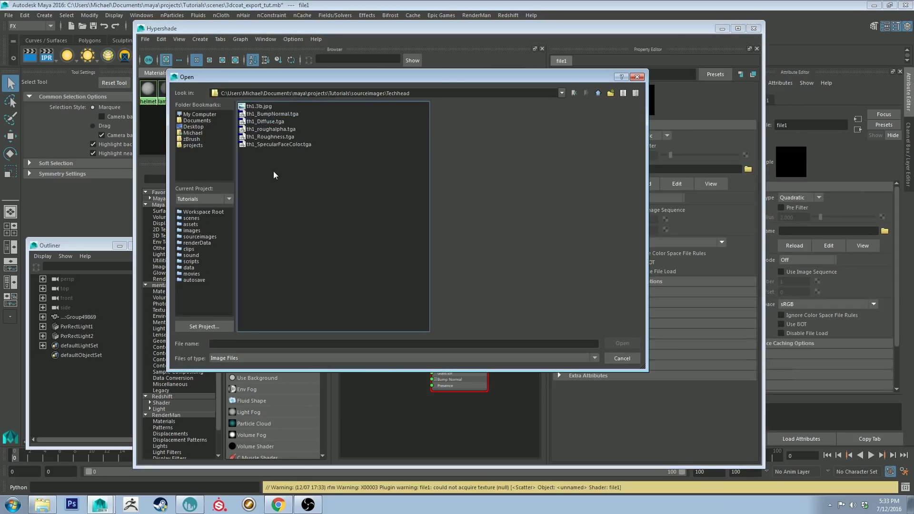
left_click(272, 121)
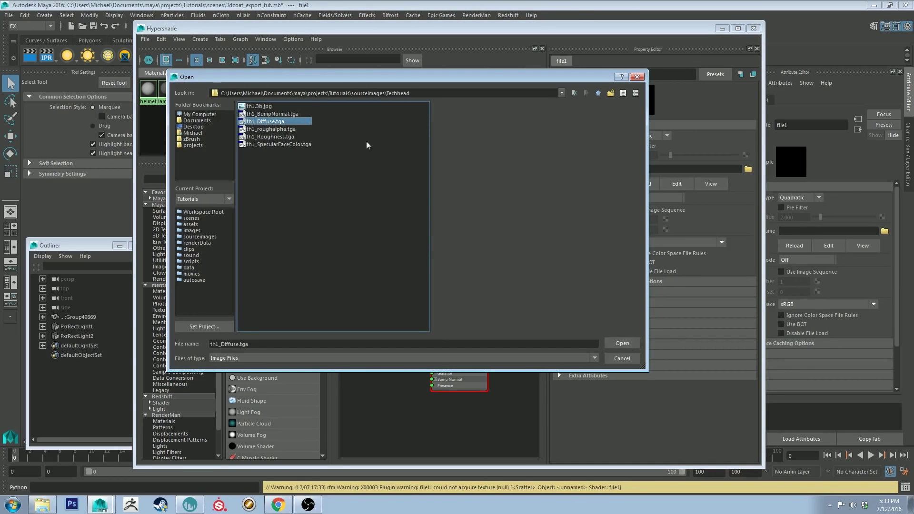
left_click(622, 343)
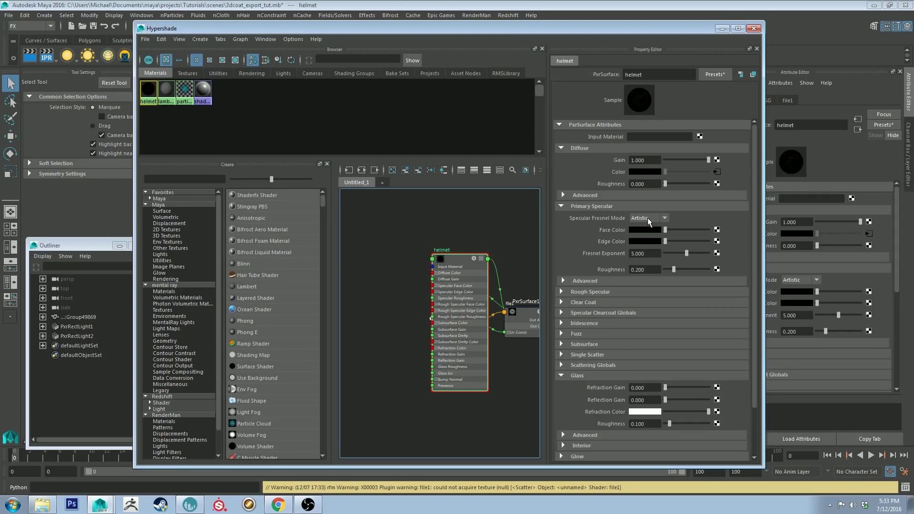
Connect a file texture with th1_SpecularFaceColor.tga to the primary specular face color, and set the edge color to white.
left_click(717, 230)
left_click(395, 181)
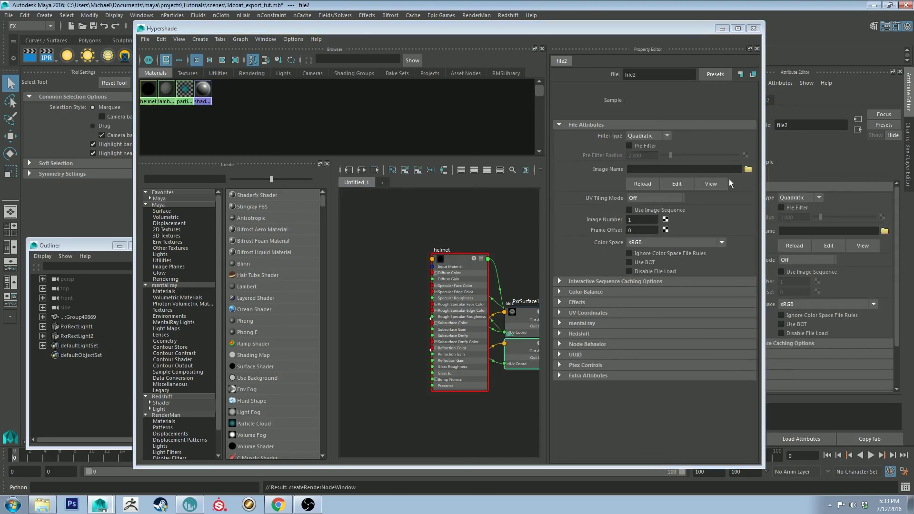
left_click(748, 169)
left_click(283, 145)
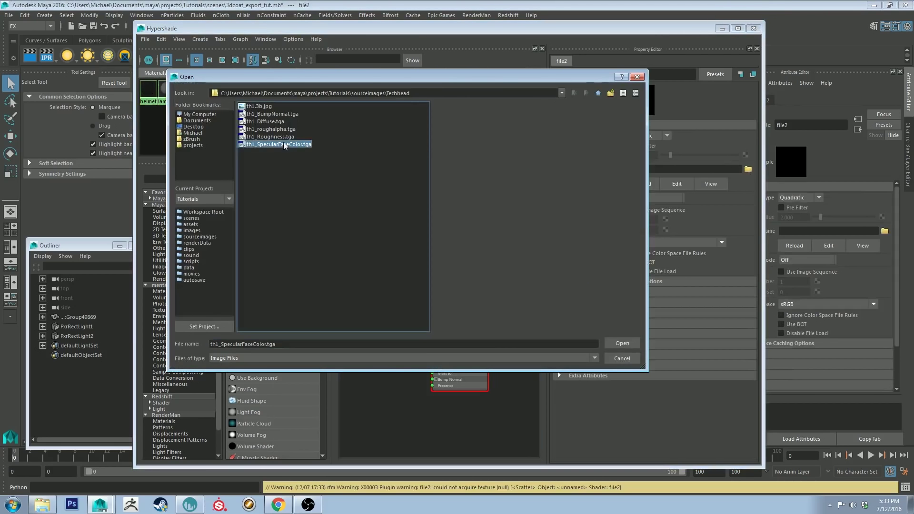
left_click(614, 343)
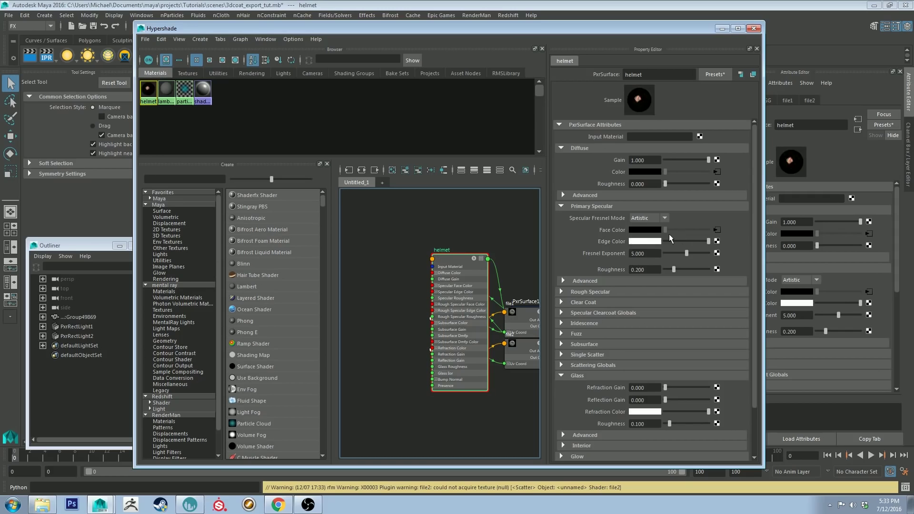
Connect a file texture to the helmet material's primary specular roughness and load th1_roughalpha.tga from the Techhead folder.
left_click(716, 269)
left_click(390, 183)
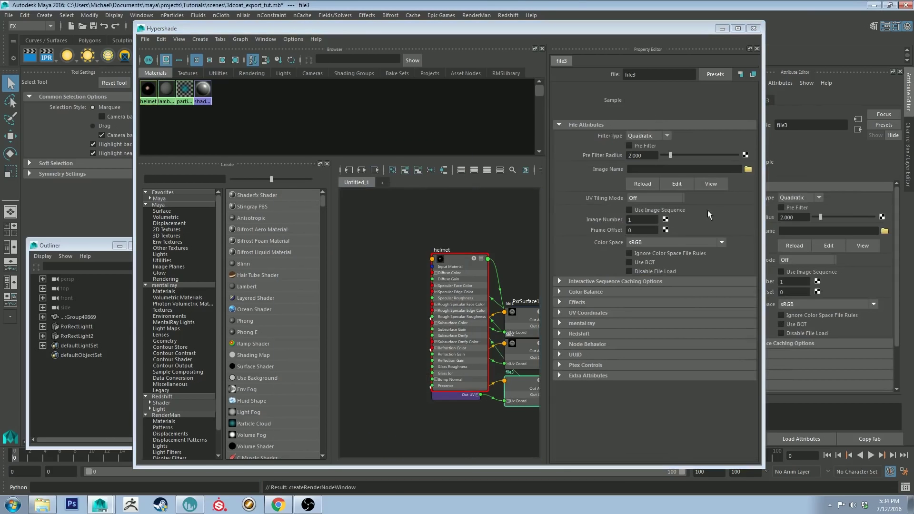
left_click(748, 169)
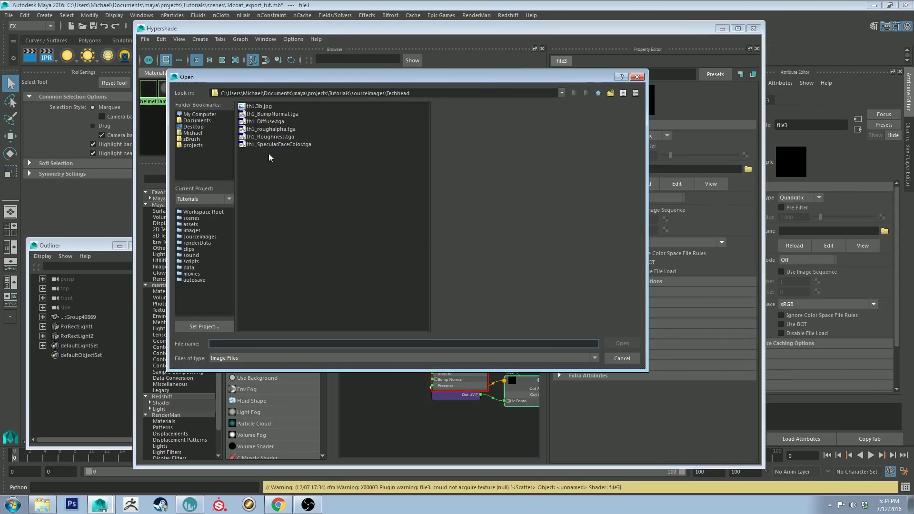
left_click(270, 128)
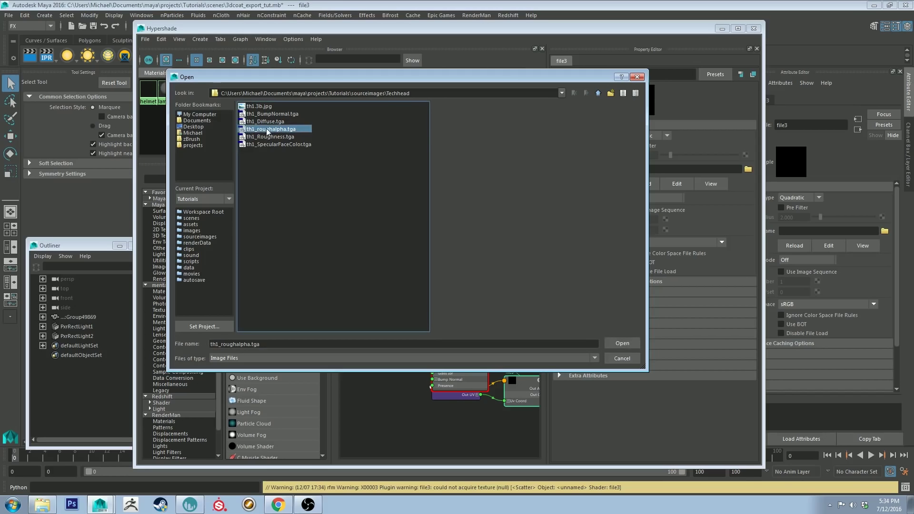
left_click(270, 137)
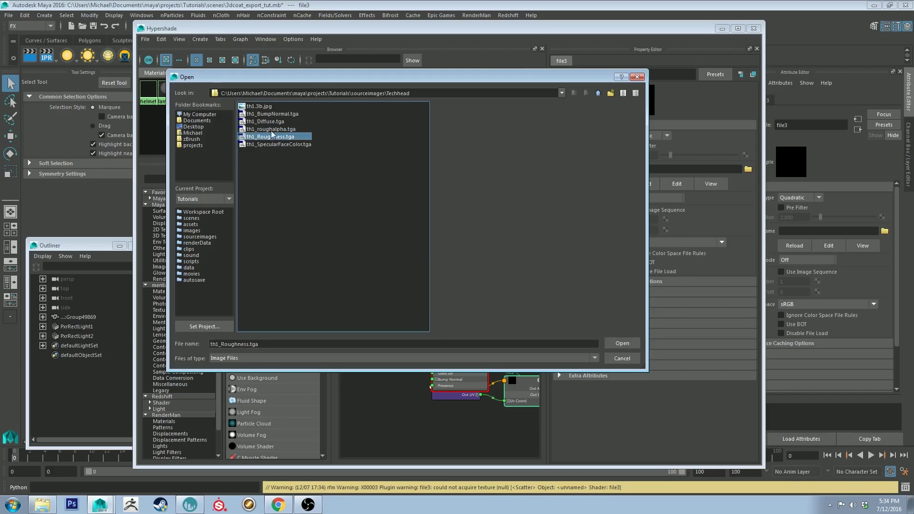
left_click(273, 129)
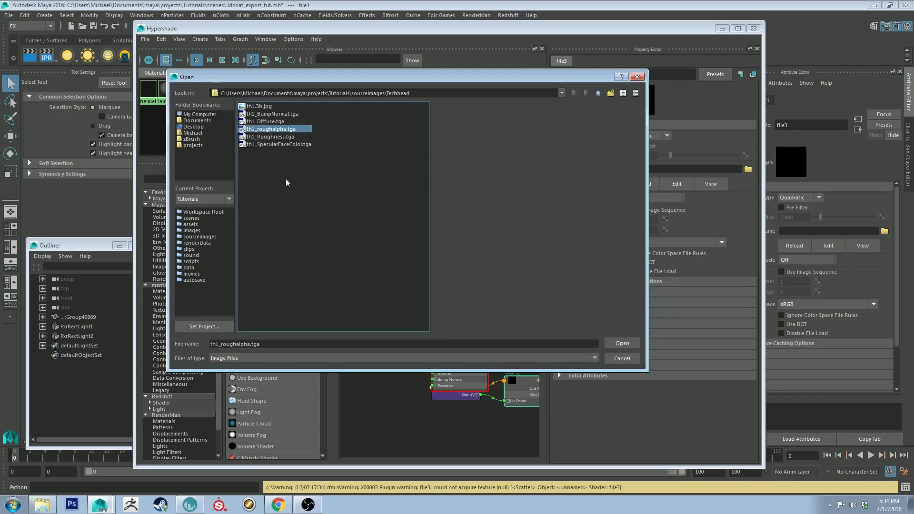
left_click(622, 343)
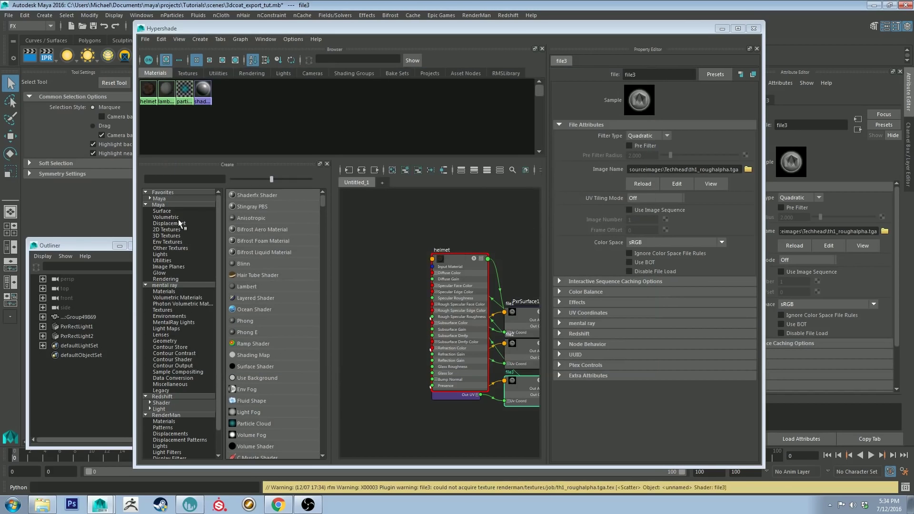
Set the helmet material's primary specular model to Ggx in its advanced attributes.
left_click(482, 263)
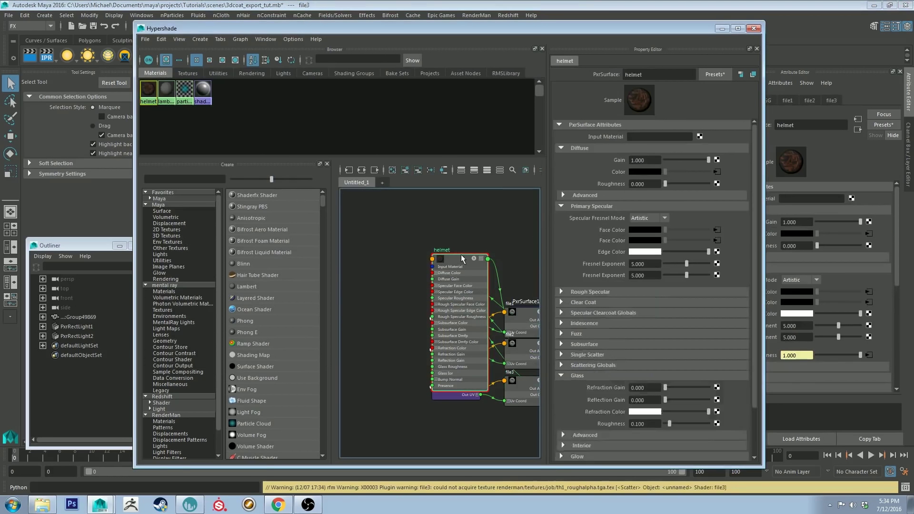
left_click(587, 280)
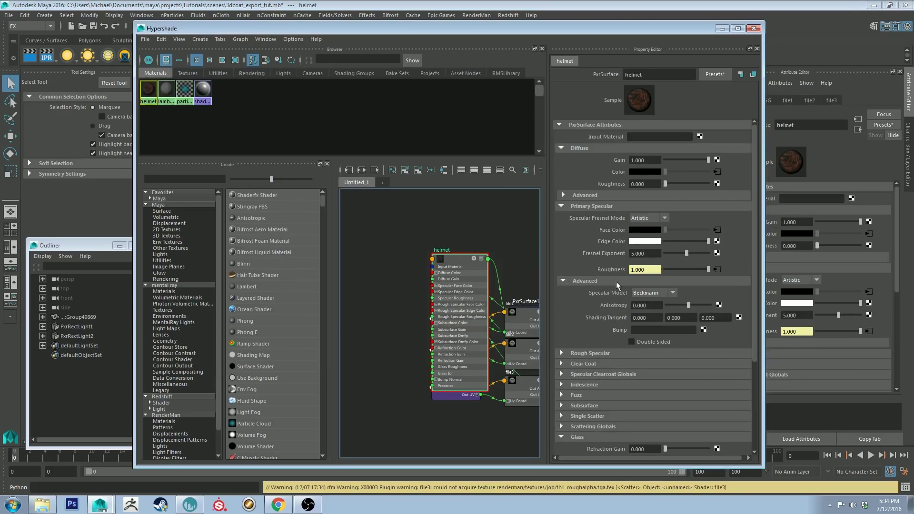
left_click(652, 294)
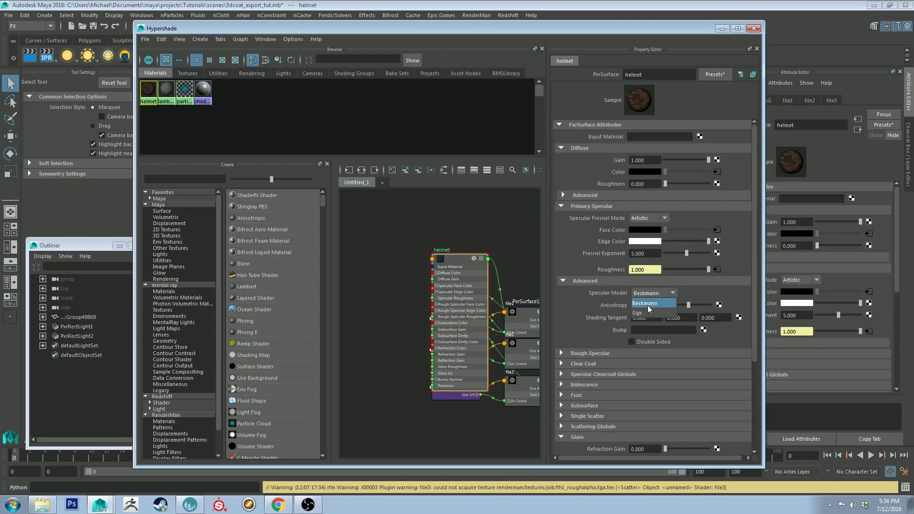
left_click(648, 305)
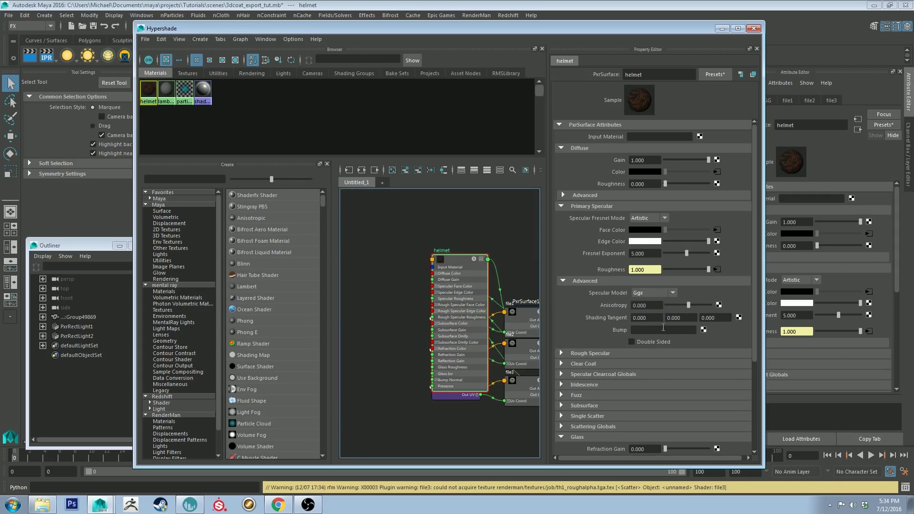
Connect a new PxrNormalMap node to the bump input in the helmet material's global attributes.
scroll(647, 296, "down", 4)
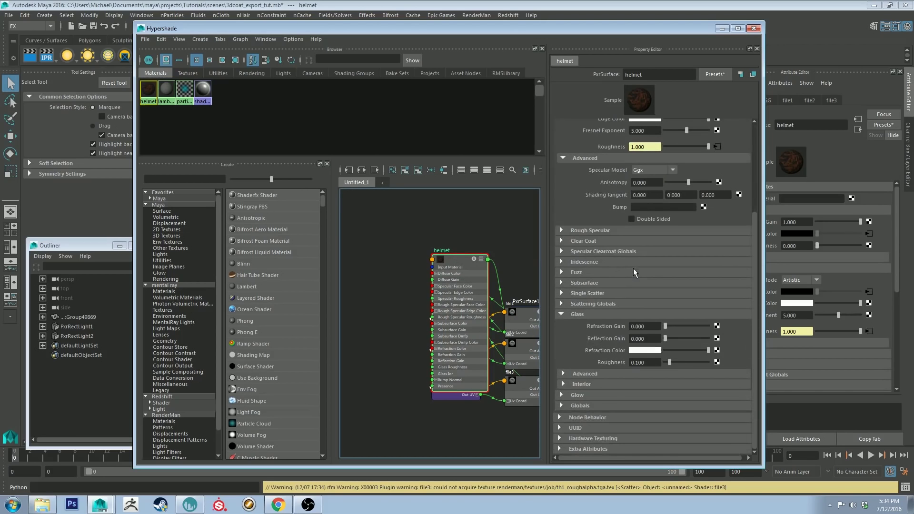
left_click(562, 406)
scroll(614, 373, "down", 2)
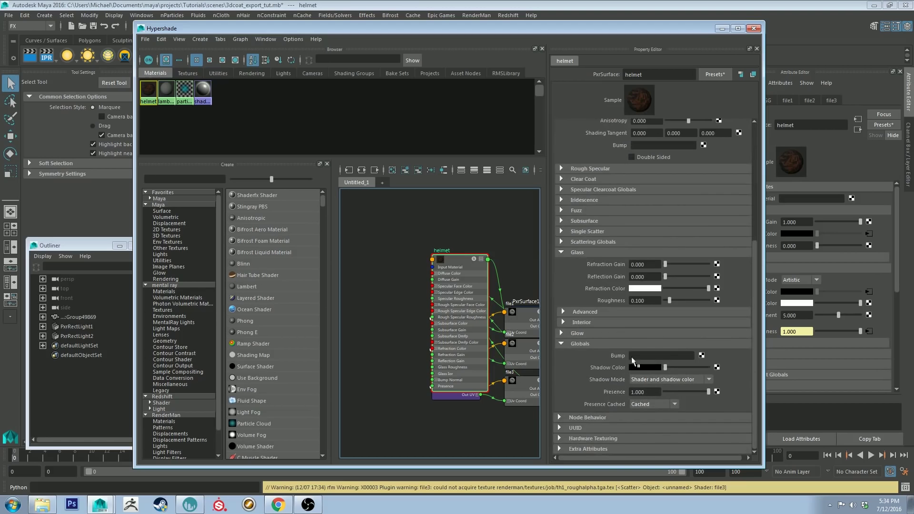
left_click(702, 356)
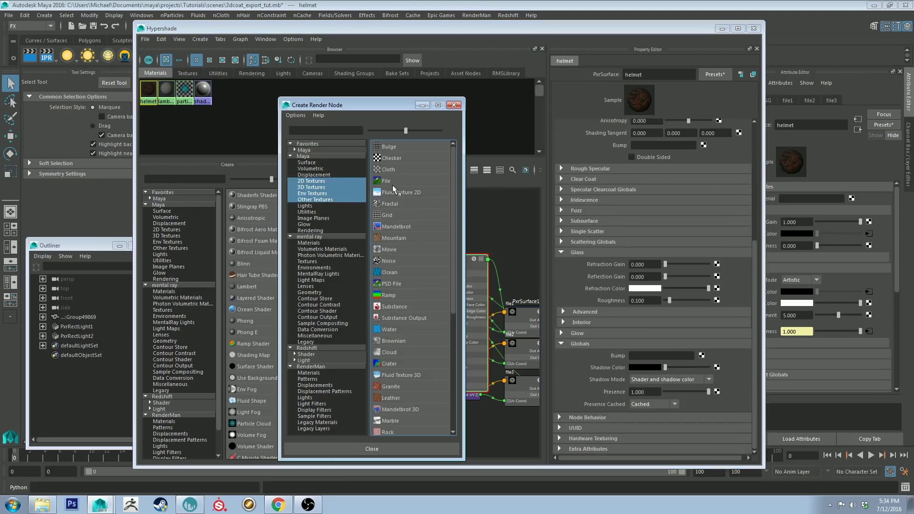
left_click(313, 129)
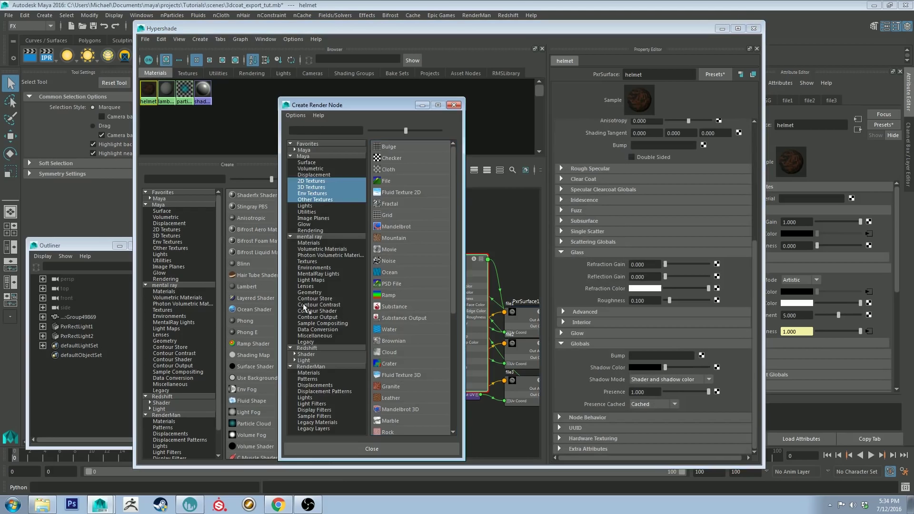
left_click(314, 366)
left_click(323, 130)
type("pxrnormal")
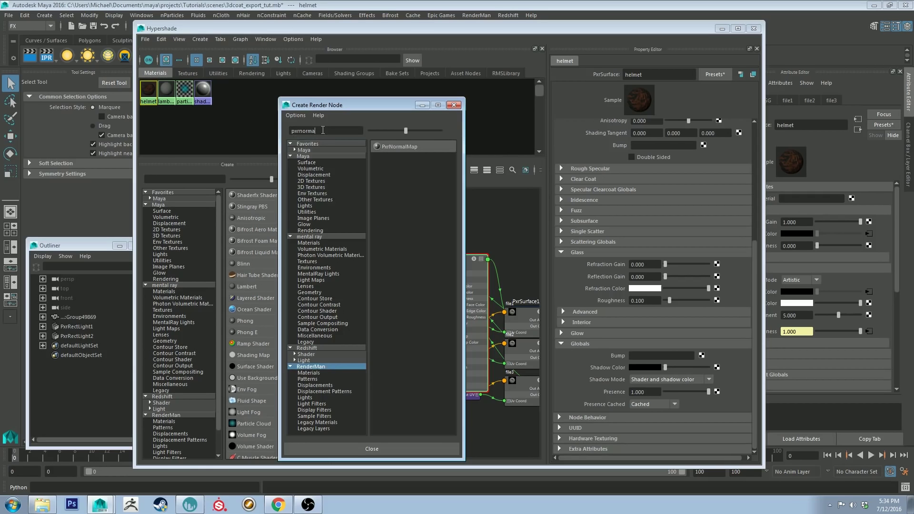
key("BackSpace")
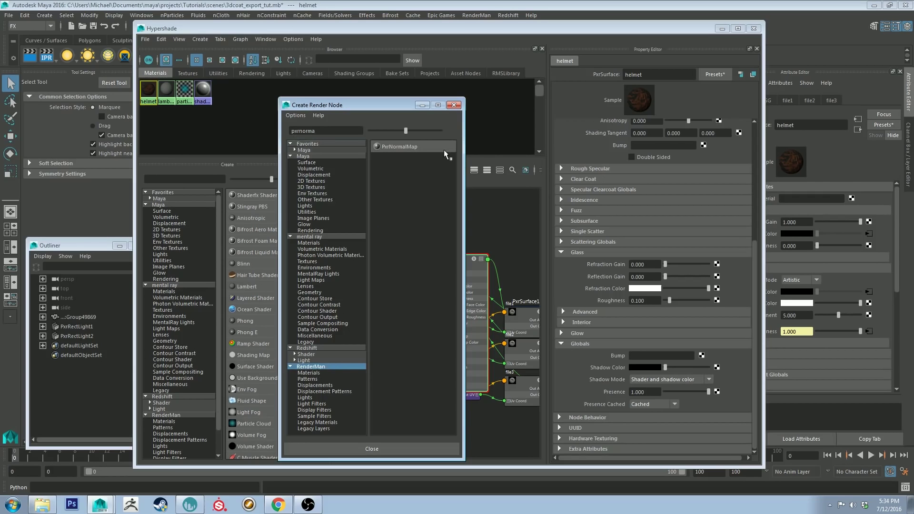
left_click(411, 146)
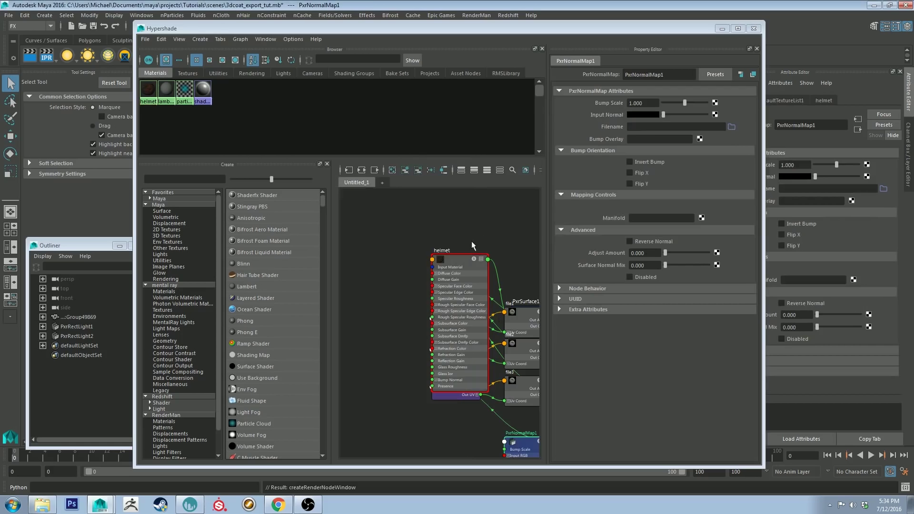
Load th1_BumpNormal.tga from the Techhead folder in sourceimages into the PxrNormalMap node.
middle_click_drag(471, 241, 372, 172)
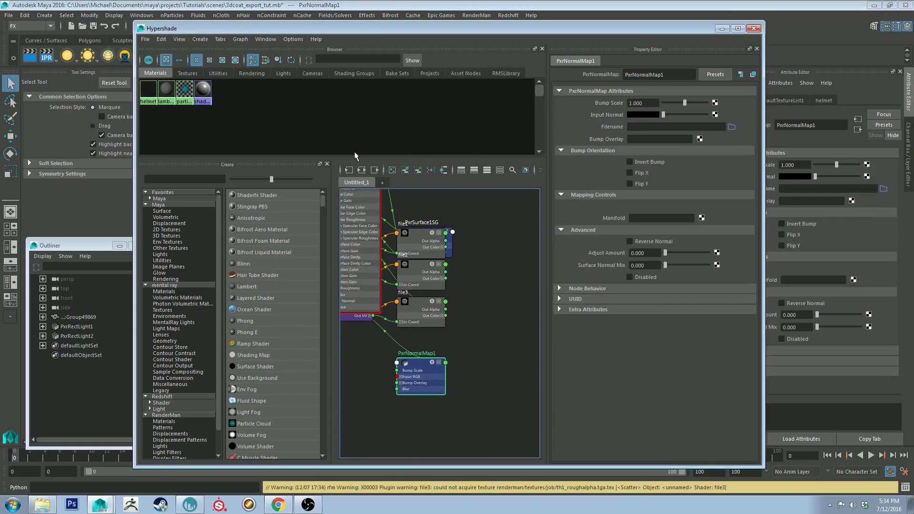
left_click(732, 128)
left_click(263, 205)
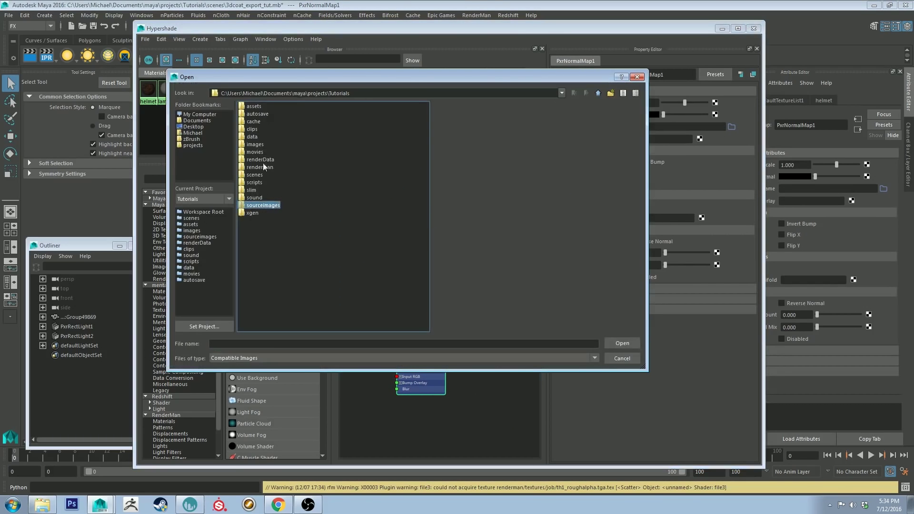
double_click(264, 205)
double_click(257, 129)
left_click(267, 114)
left_click(620, 343)
Move the helmet material node to the right of its texture and normal map nodes in the graph.
middle_click_drag(400, 199, 455, 222, "alt")
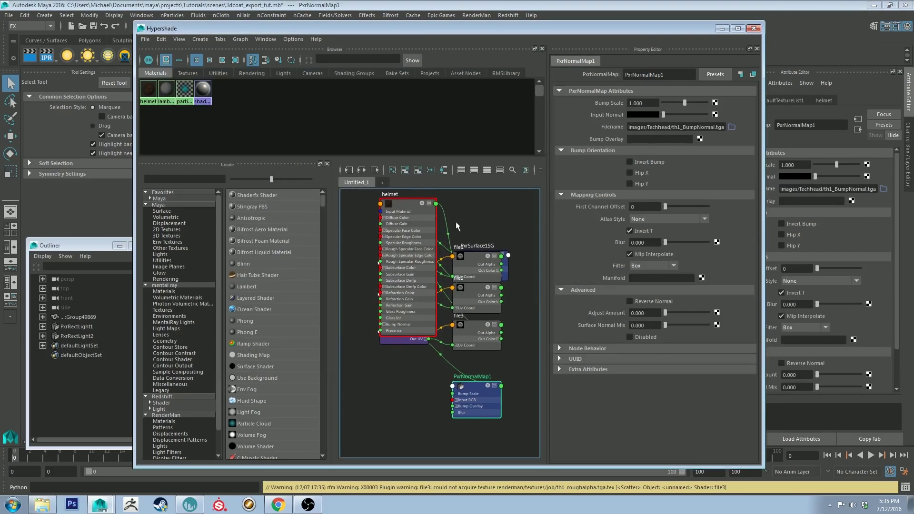
left_click_drag(405, 204, 557, 240)
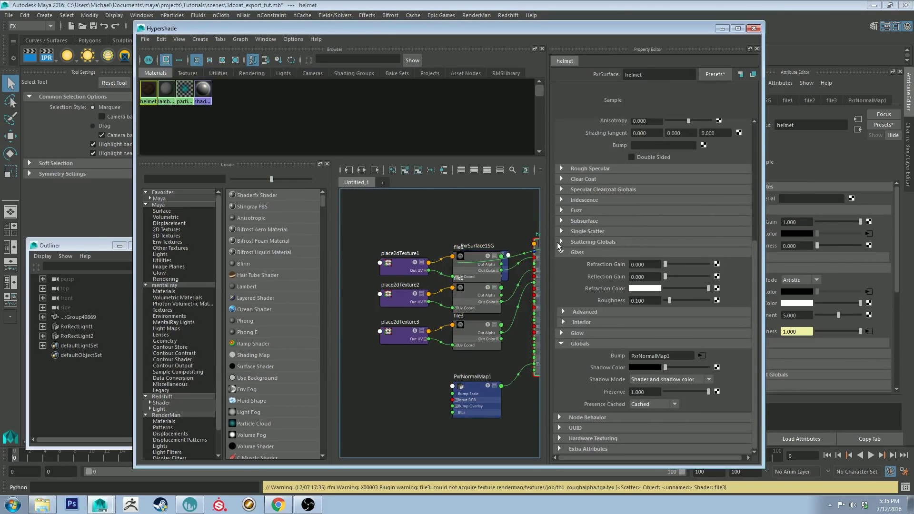
middle_click_drag(482, 213, 384, 216, "alt")
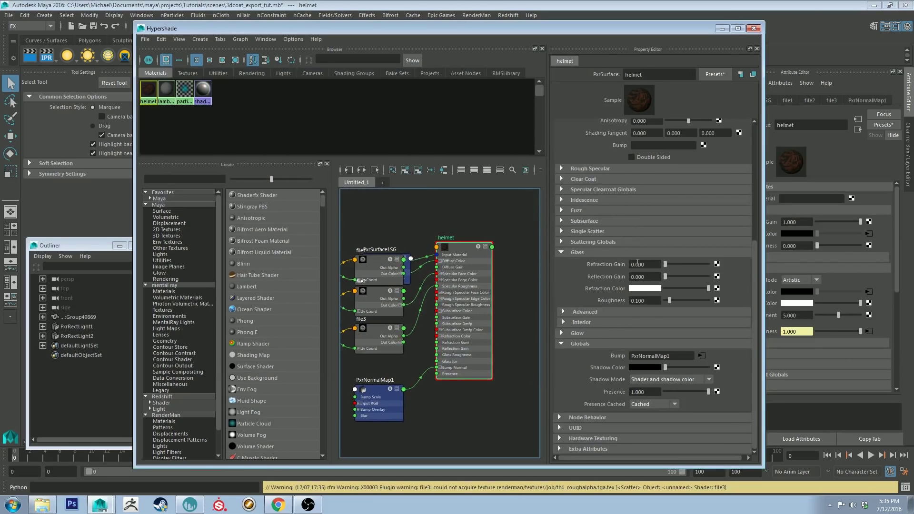
middle_click_drag(387, 205, 430, 201, "alt")
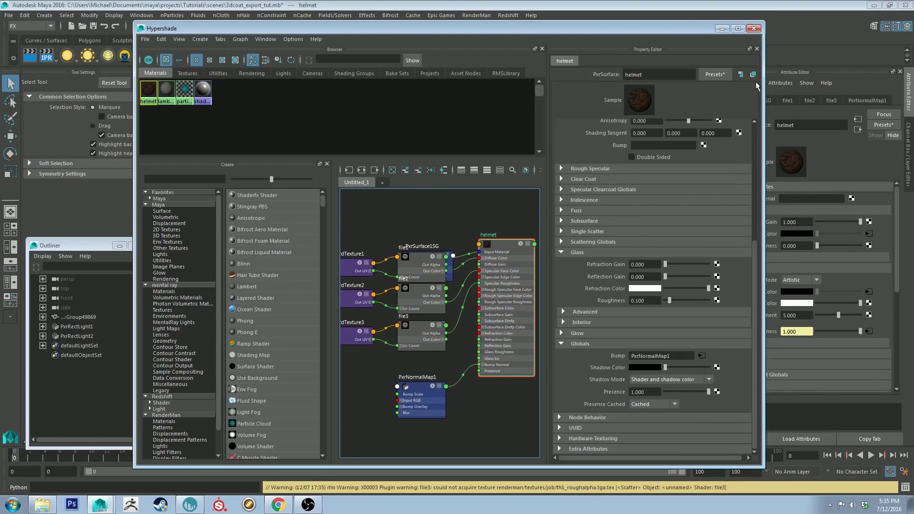
Minimize the Hypershade and examine the helmet's material in the IPR render from above and from the front.
left_click(722, 29)
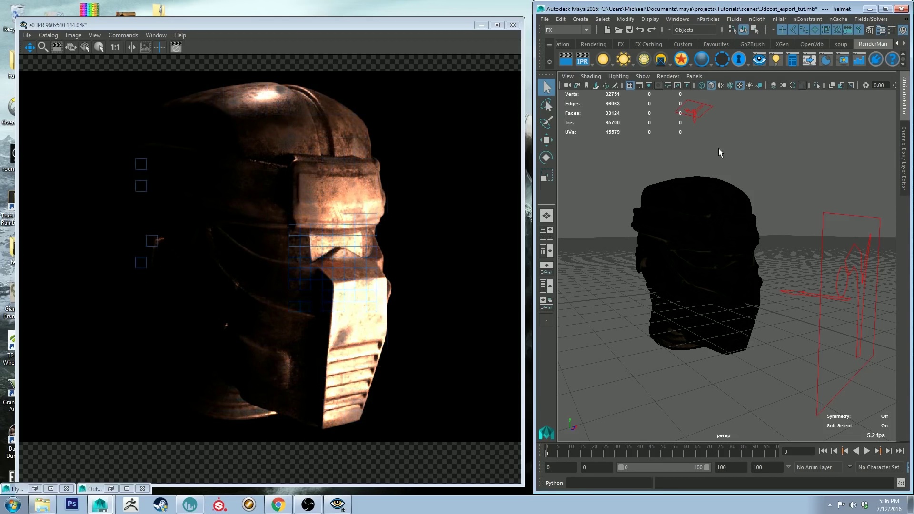
left_click_drag(722, 153, 694, 259, "alt")
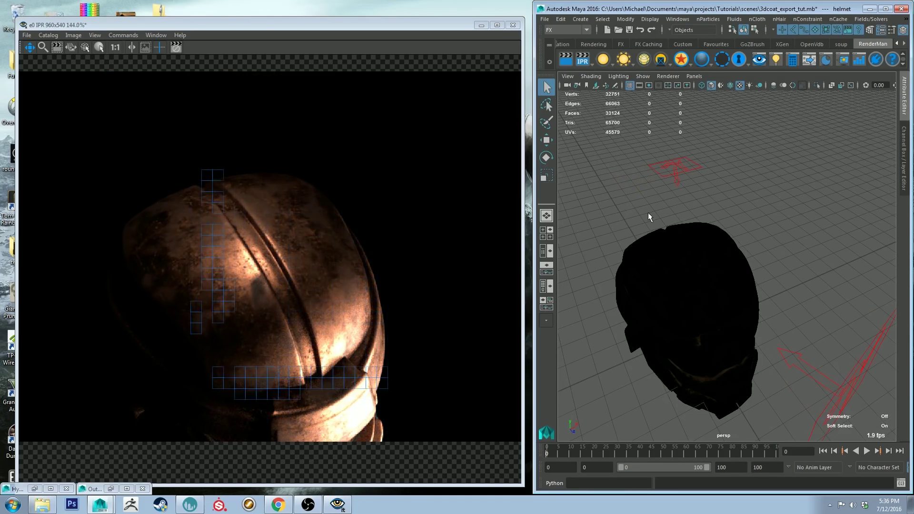
left_click_drag(795, 300, 810, 249, "alt")
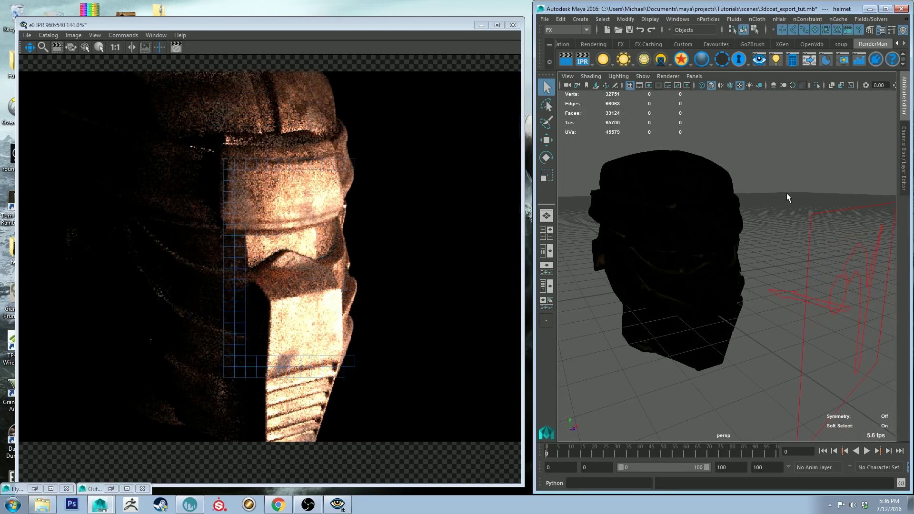
left_click_drag(796, 196, 776, 147, "alt")
middle_click_drag(775, 146, 771, 186, "alt")
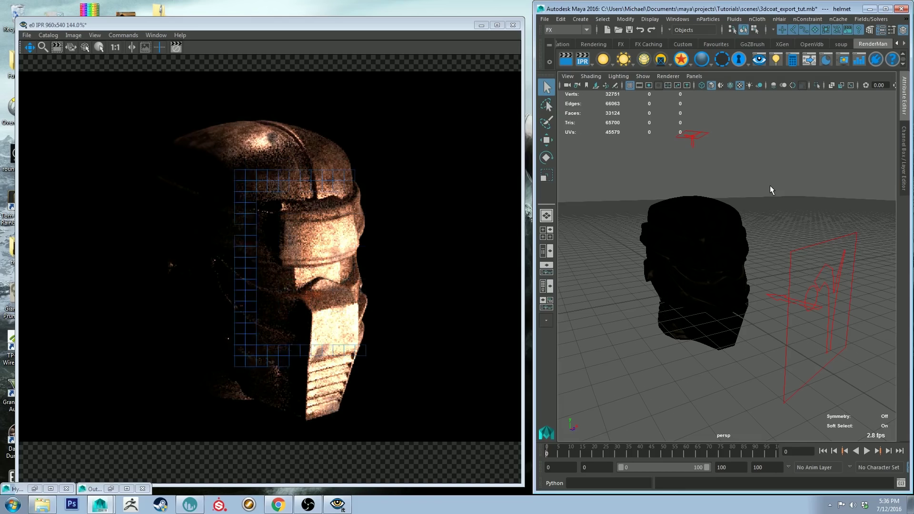